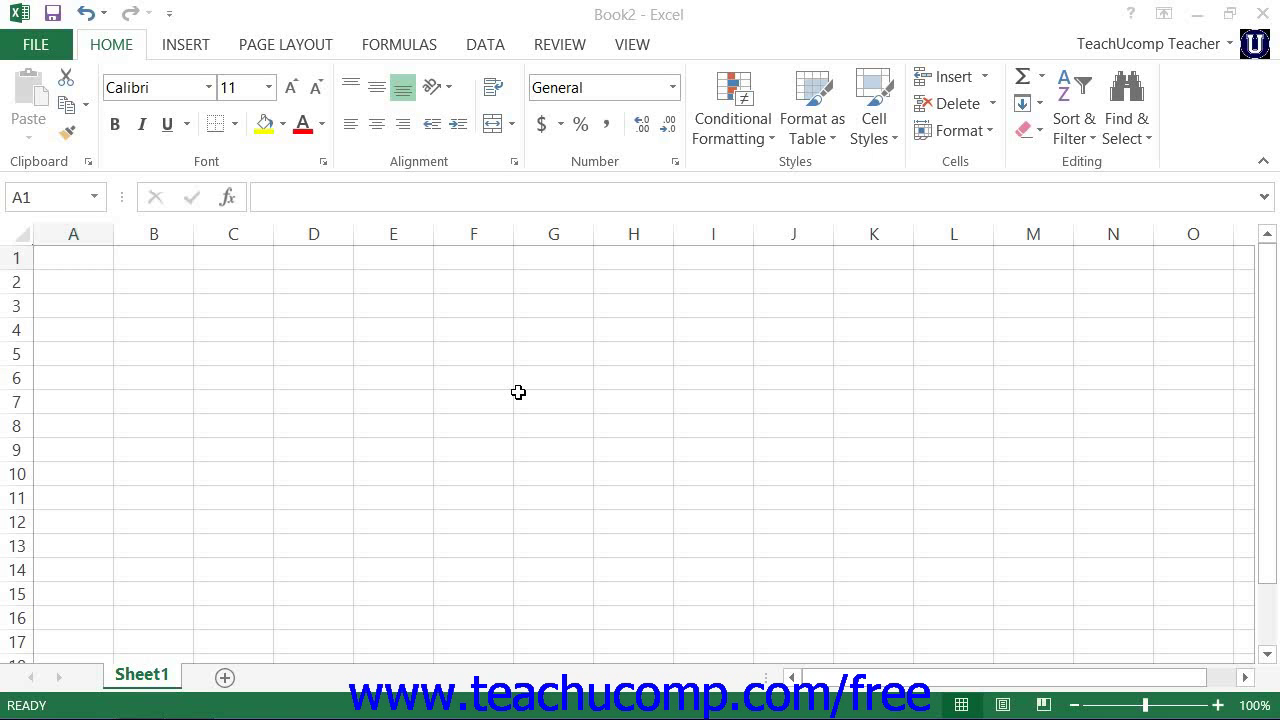
- Open the Customize Quick Access Toolbar drop-down menu at the end of the toolbar
left_click(134, 16)
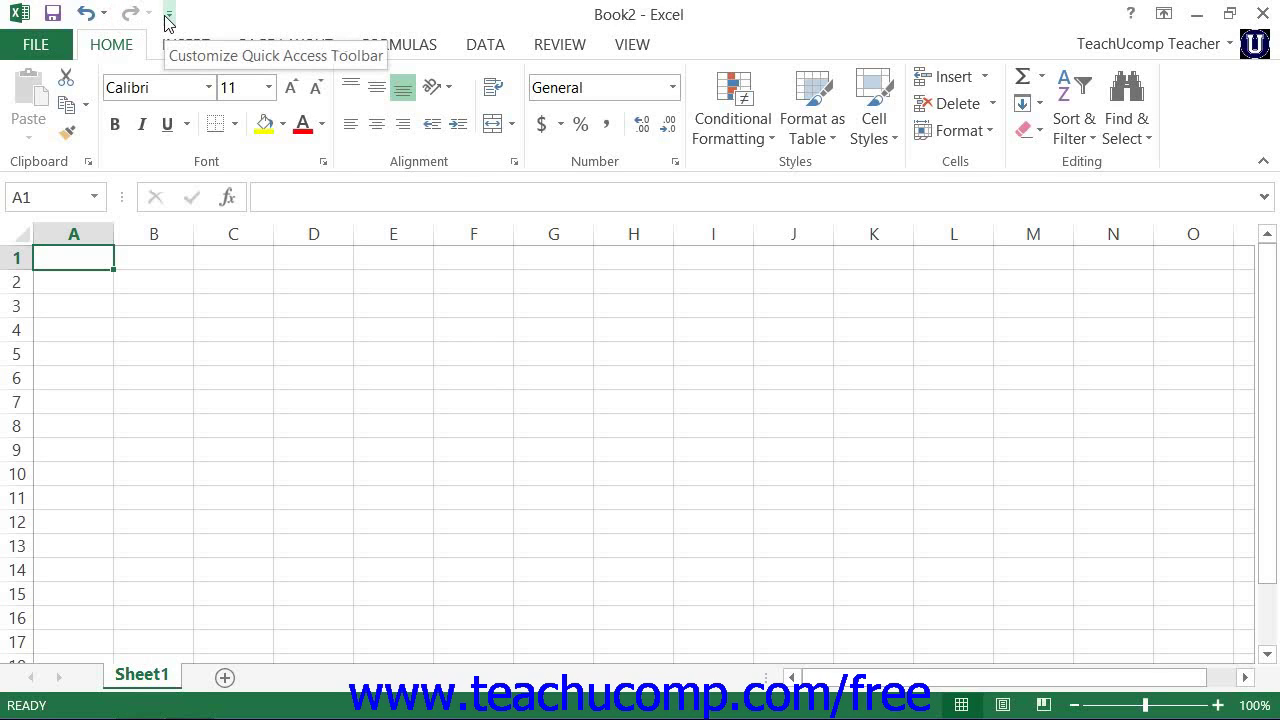
- Switch the Quick Access Toolbar to Show Below the Ribbon, then back to Show Above the Ribbon
left_click(168, 14)
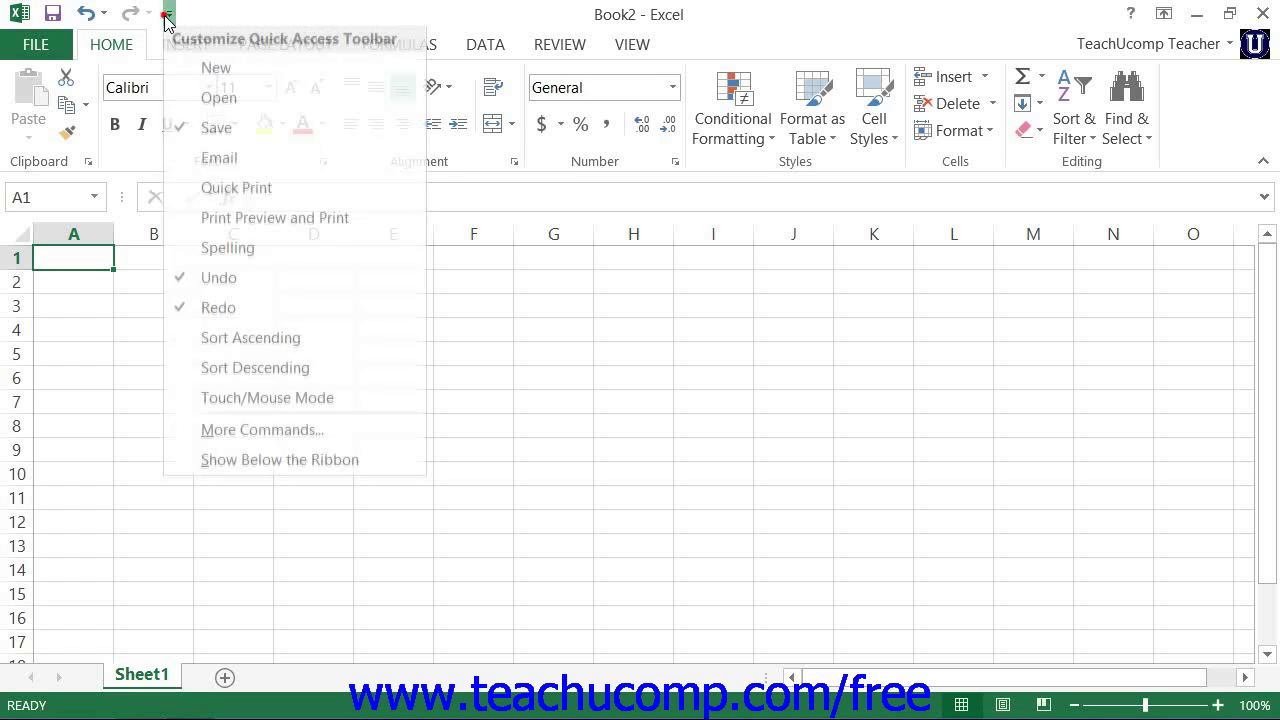
left_click(258, 465)
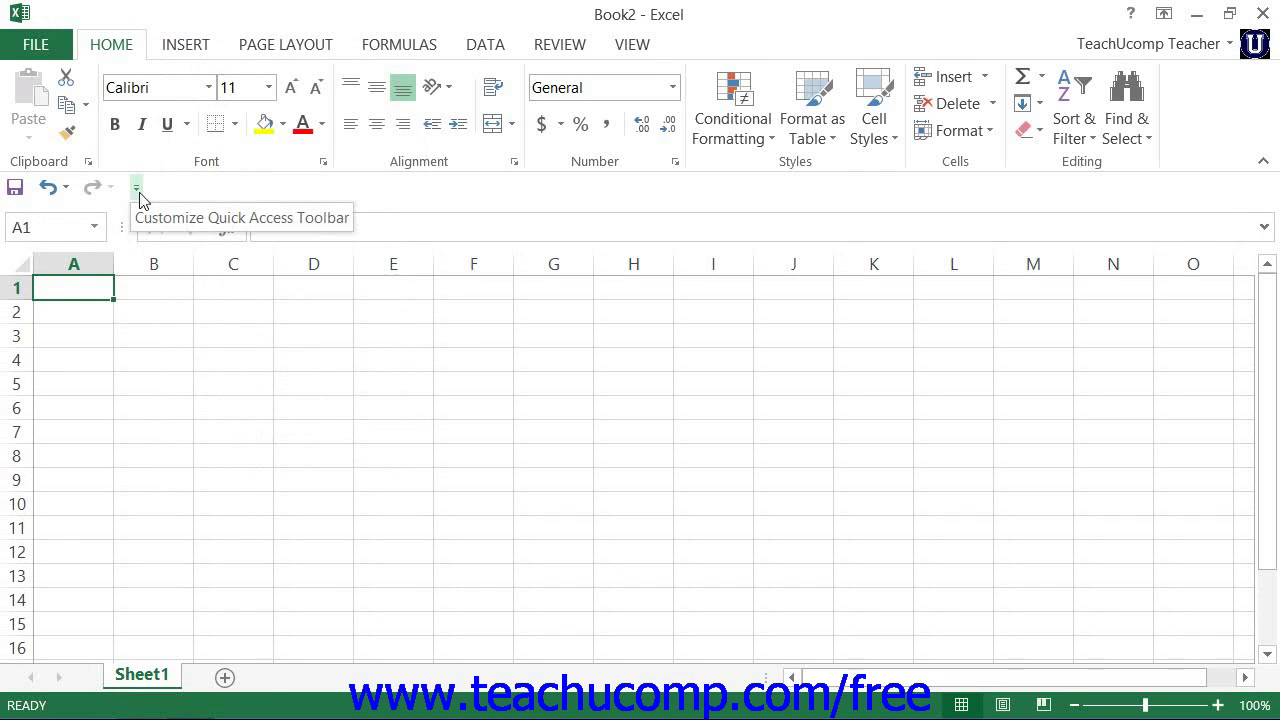
left_click(137, 188)
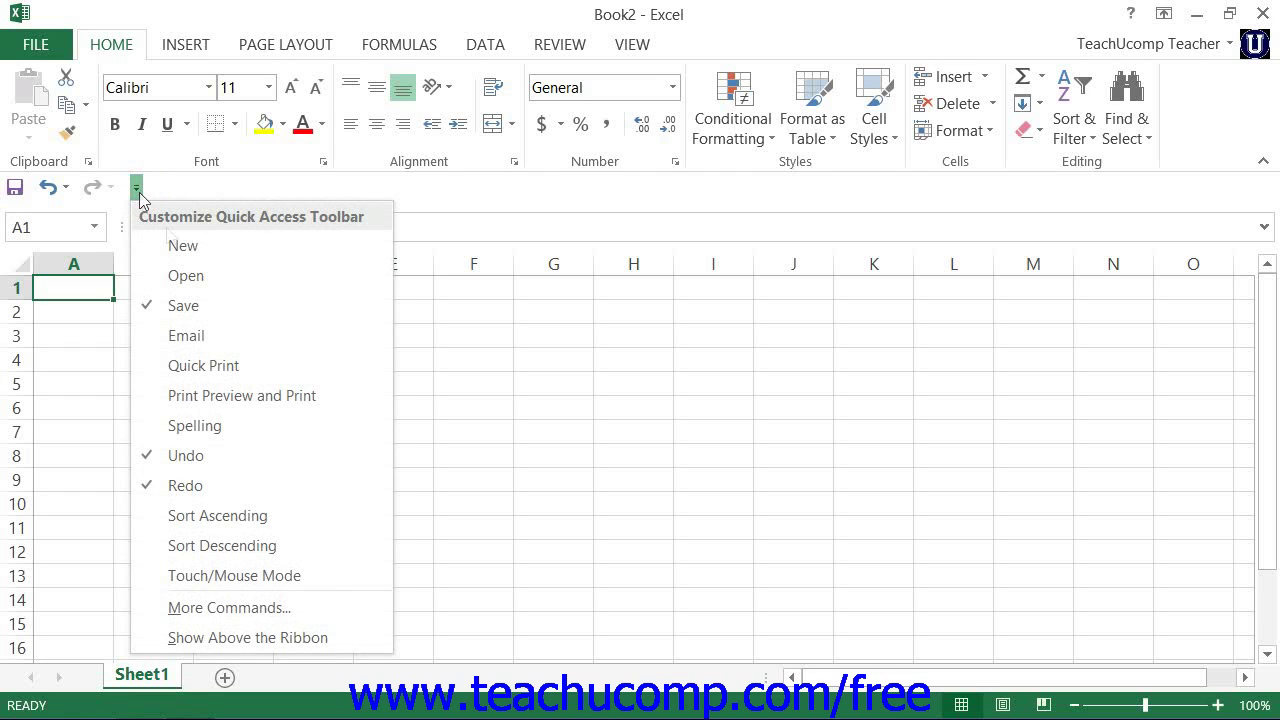
left_click(307, 640)
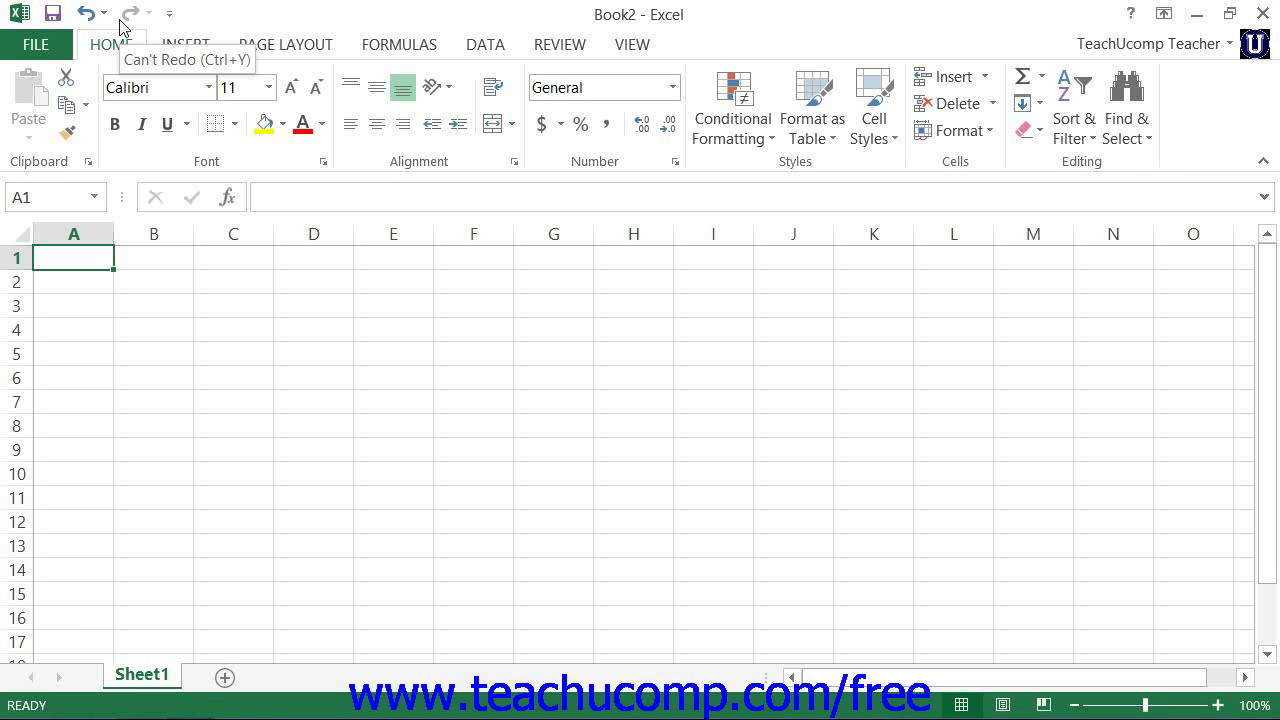
- Add the Home tab's Fill Color button to the Quick Access Toolbar from its right-click menu
right_click(268, 134)
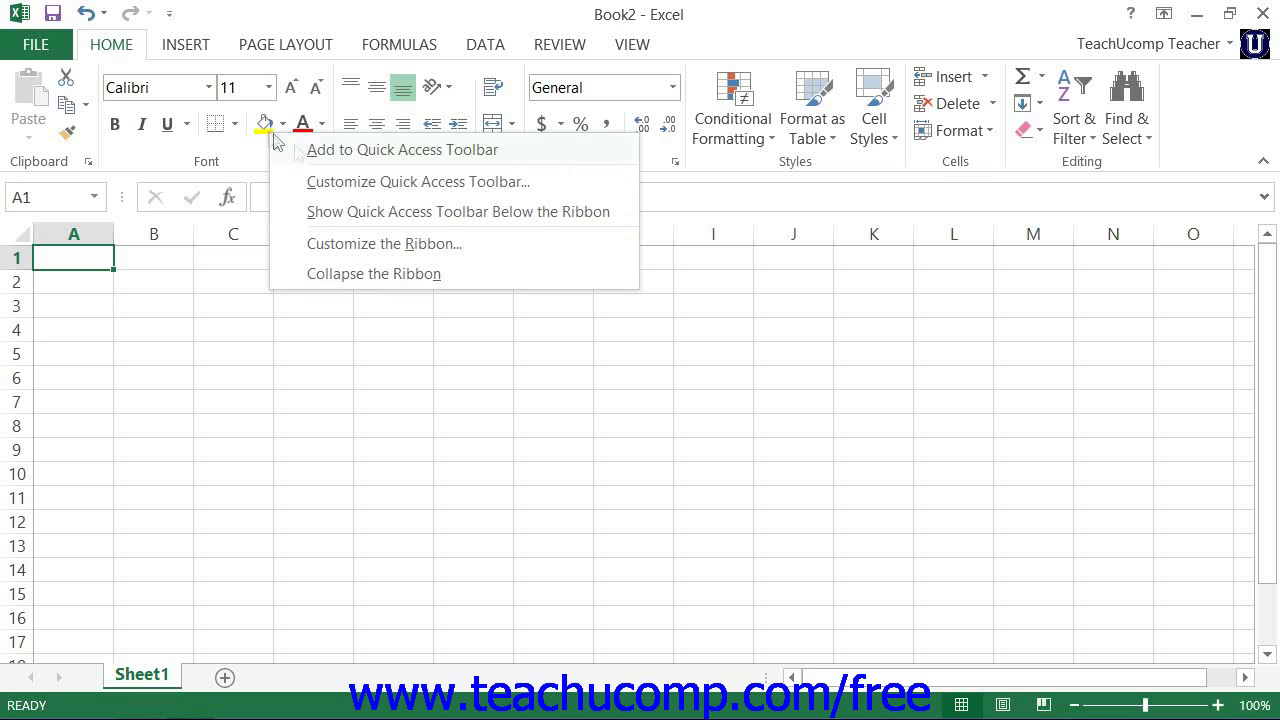
left_click(309, 150)
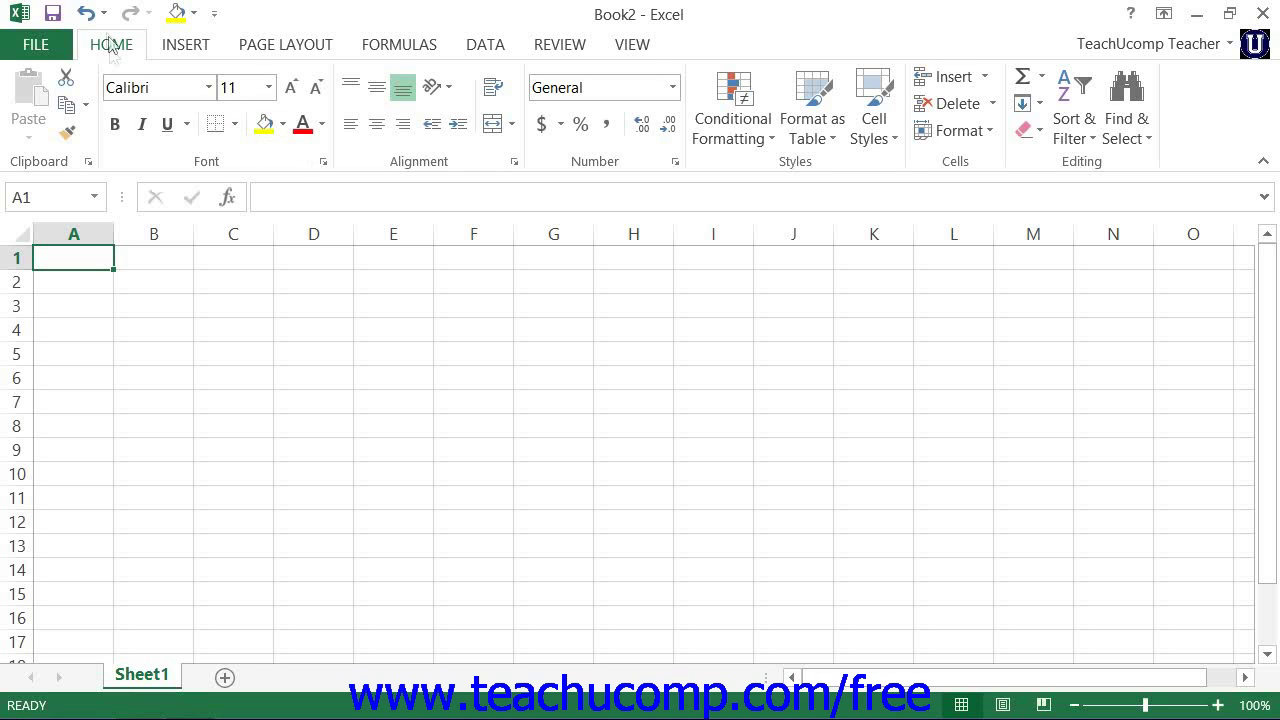
- Remove the Fill Color button from the Quick Access Toolbar from its right-click menu
right_click(172, 24)
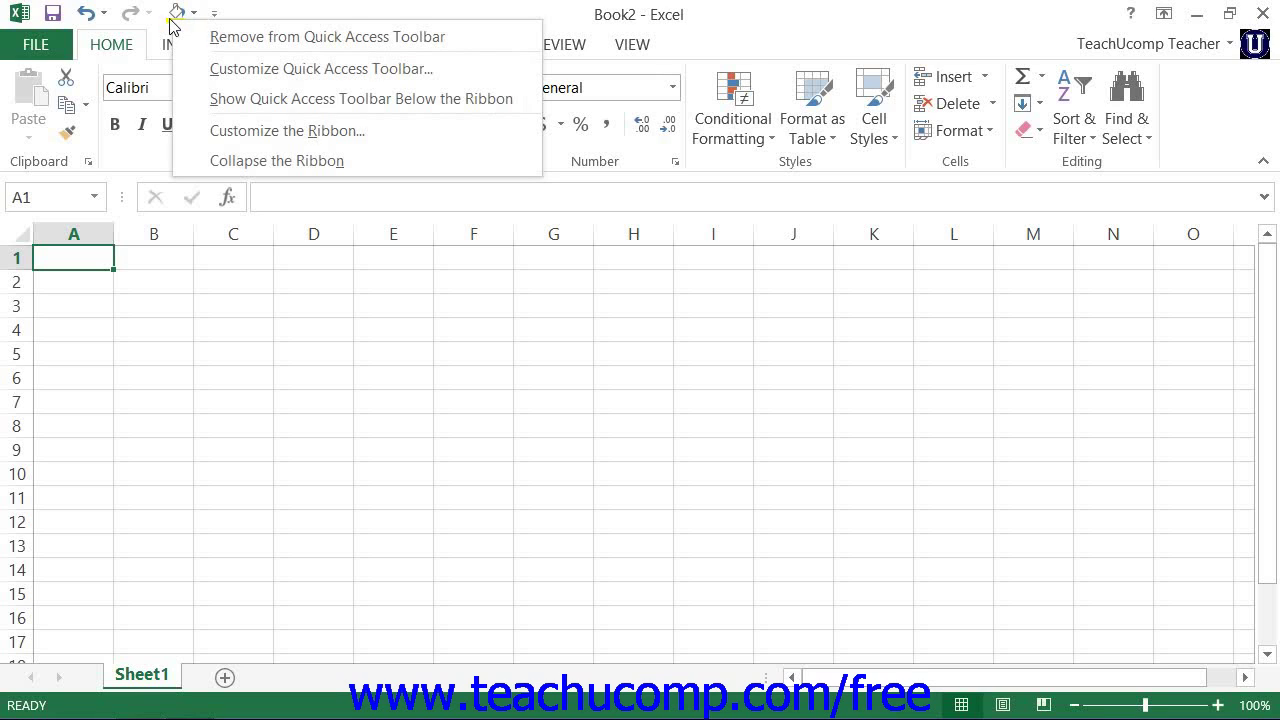
left_click(228, 38)
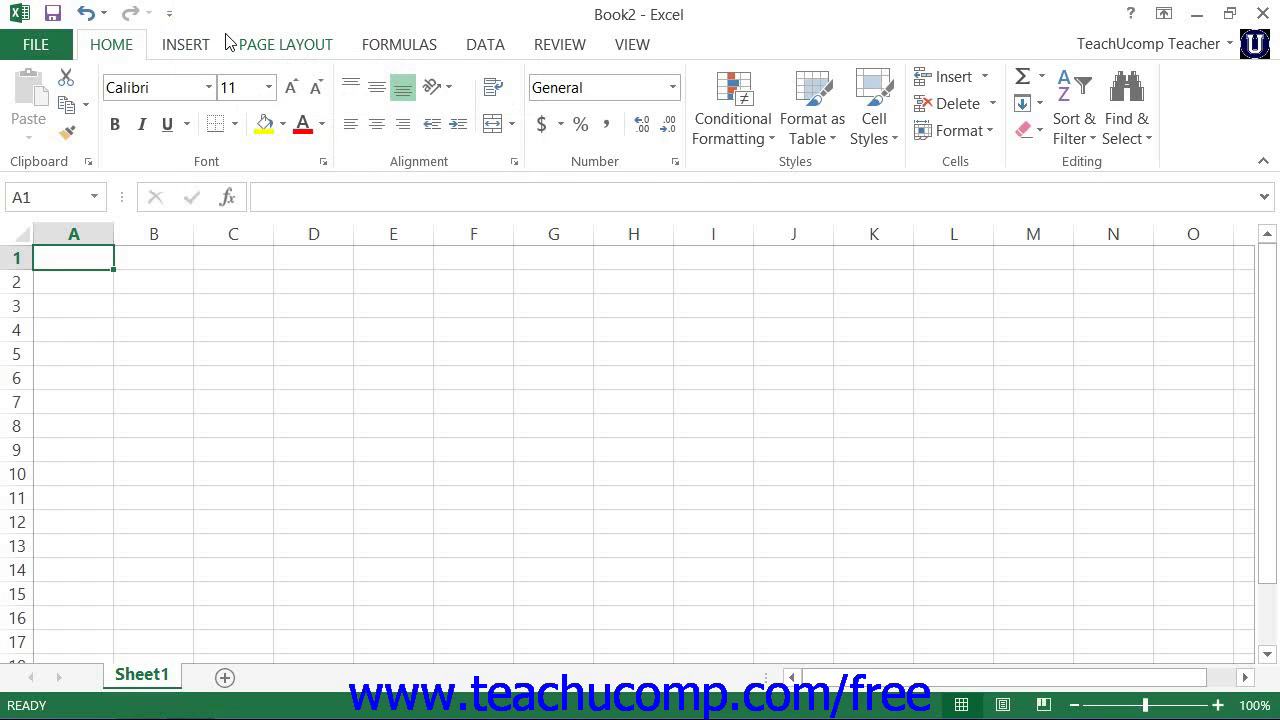
- Open Excel Options to the Quick Access Toolbar page via More Commands and select Cut
left_click(171, 14)
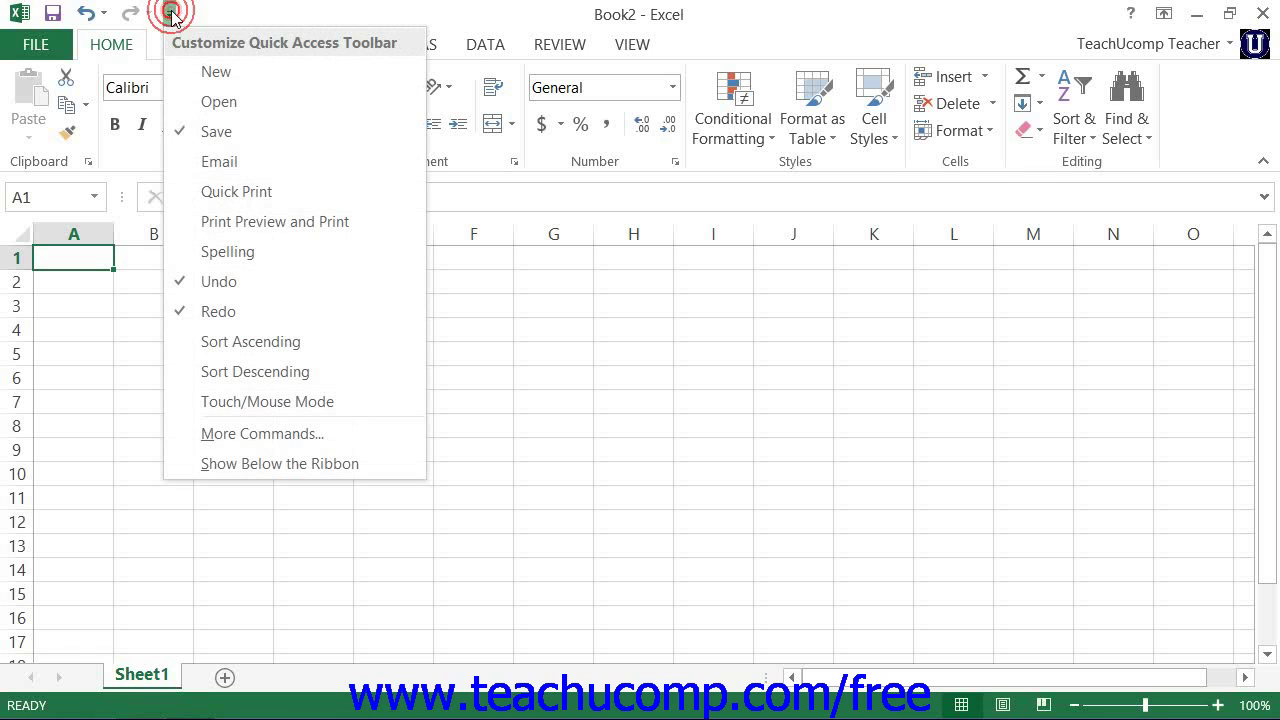
left_click(256, 432)
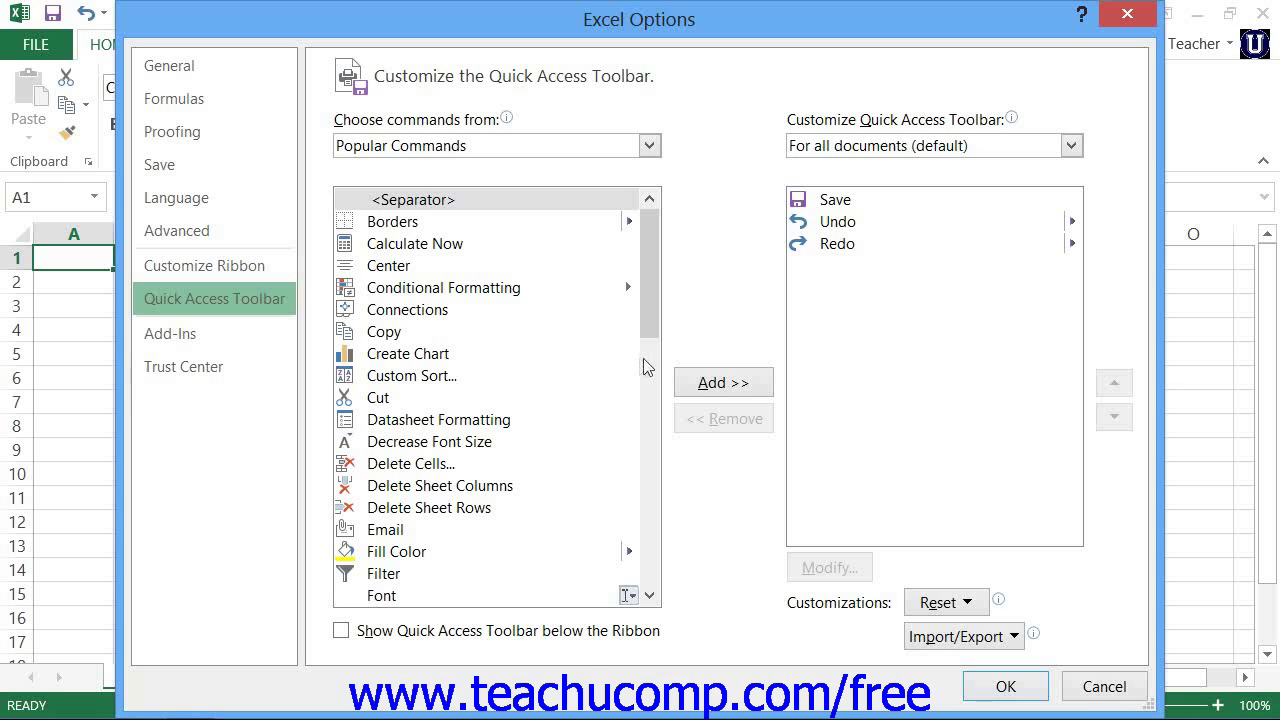
left_click(848, 316)
left_click(441, 399)
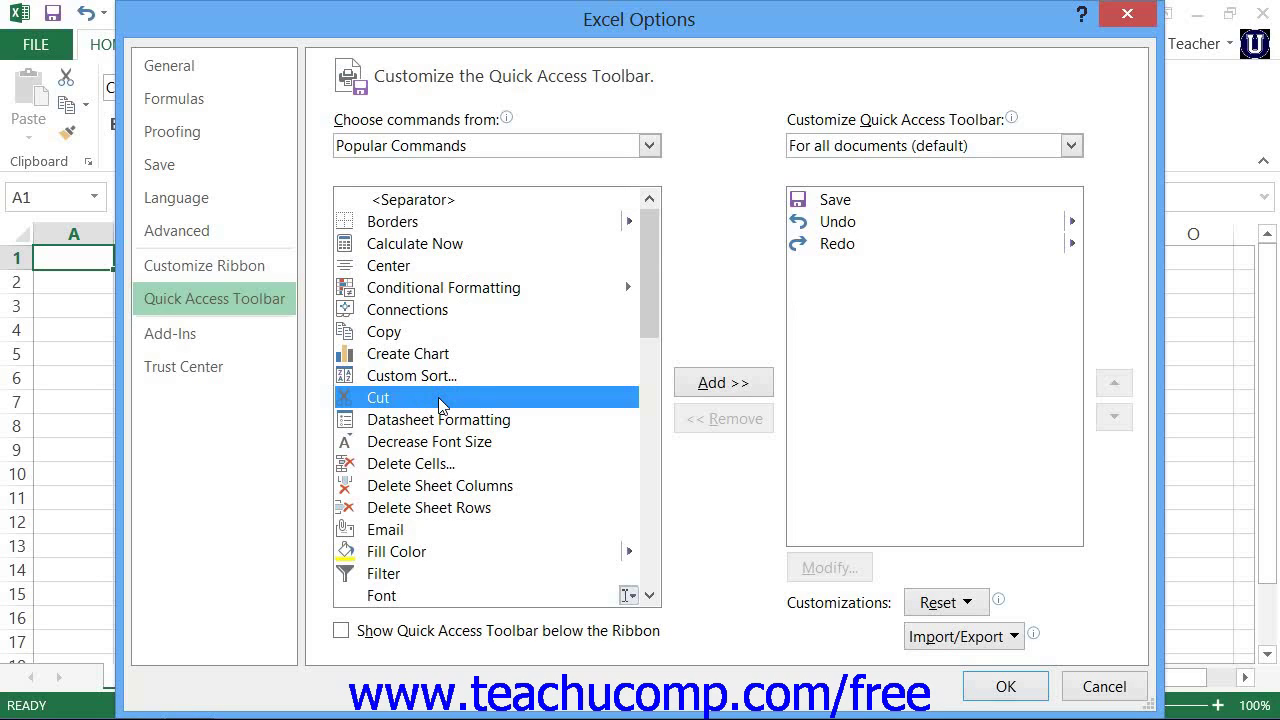
- Set Choose commands from to All Commands and select 3-D Color
left_click(650, 147)
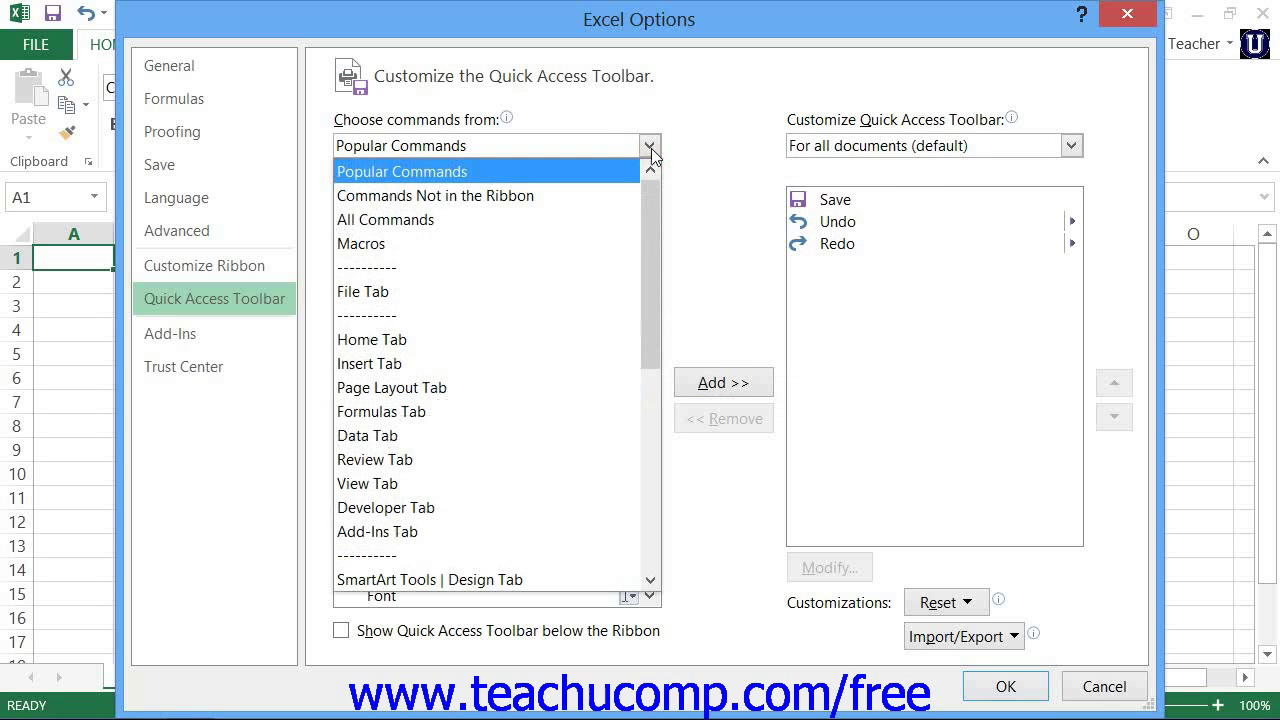
left_click(588, 229)
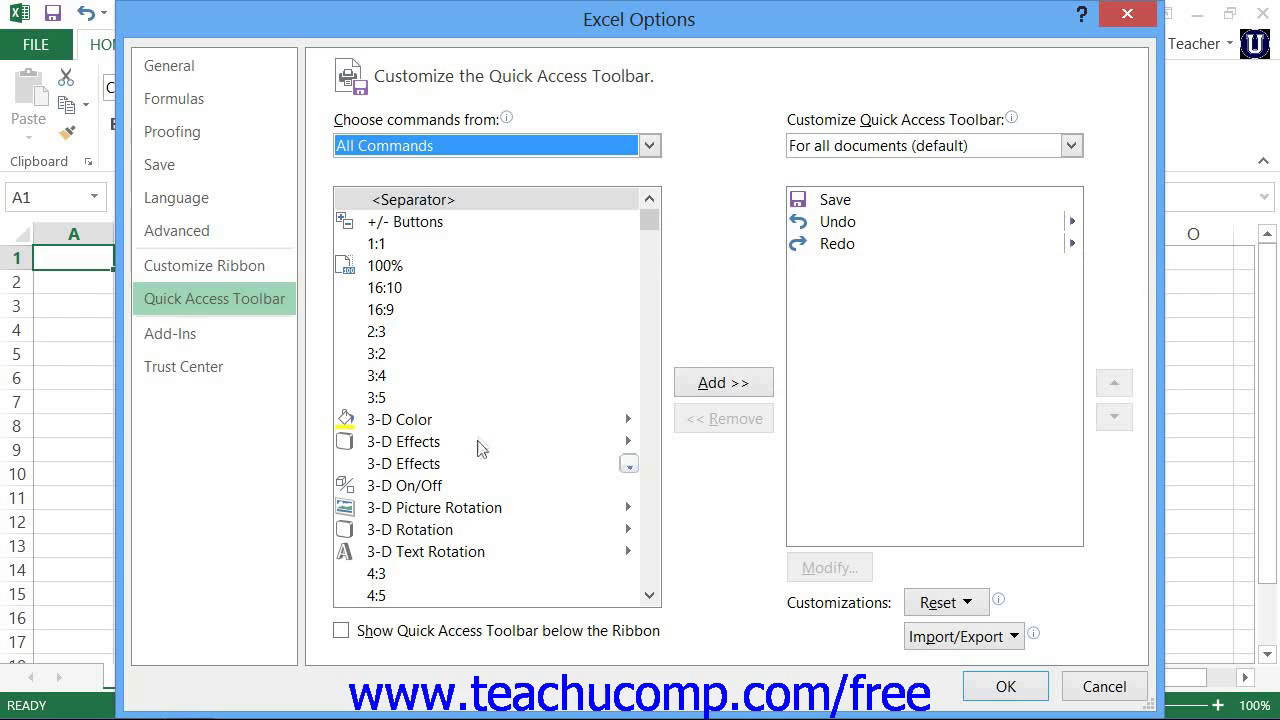
left_click(428, 423)
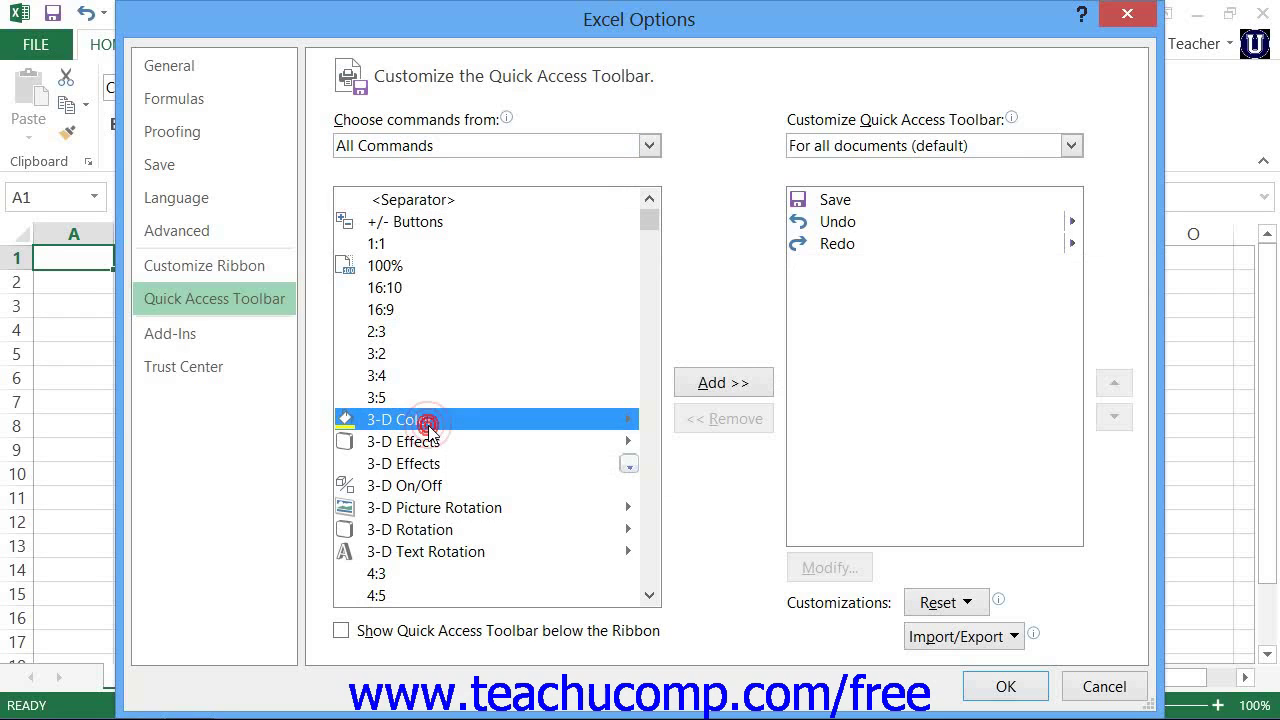
- Add 3-D Color to the toolbar list, and add then remove 3-D Effects
left_click(719, 389)
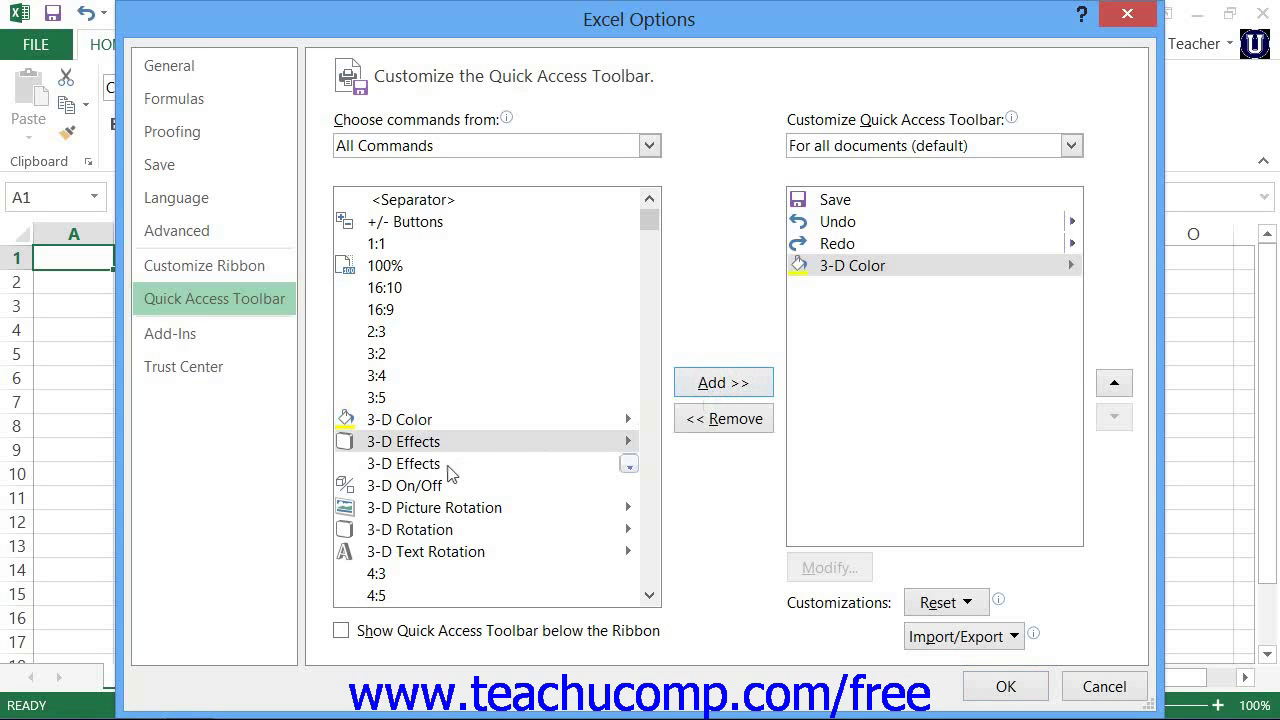
left_click(476, 463)
left_click(698, 392)
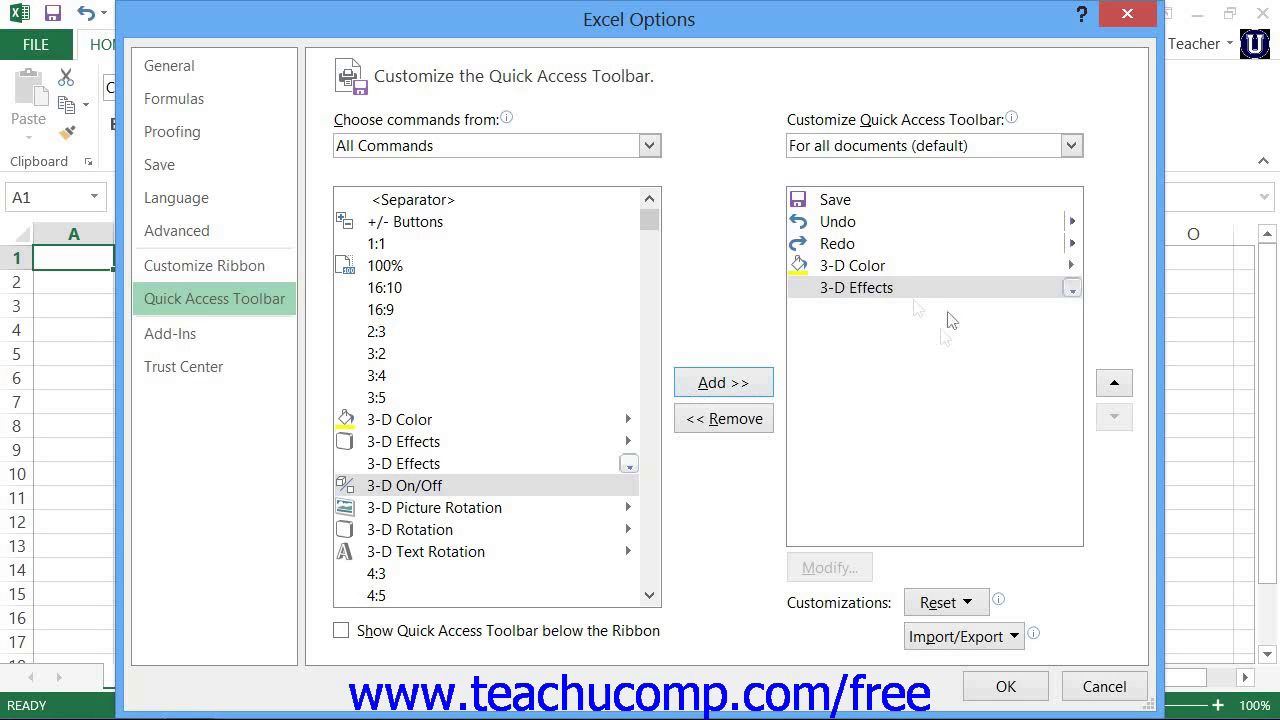
left_click(888, 289)
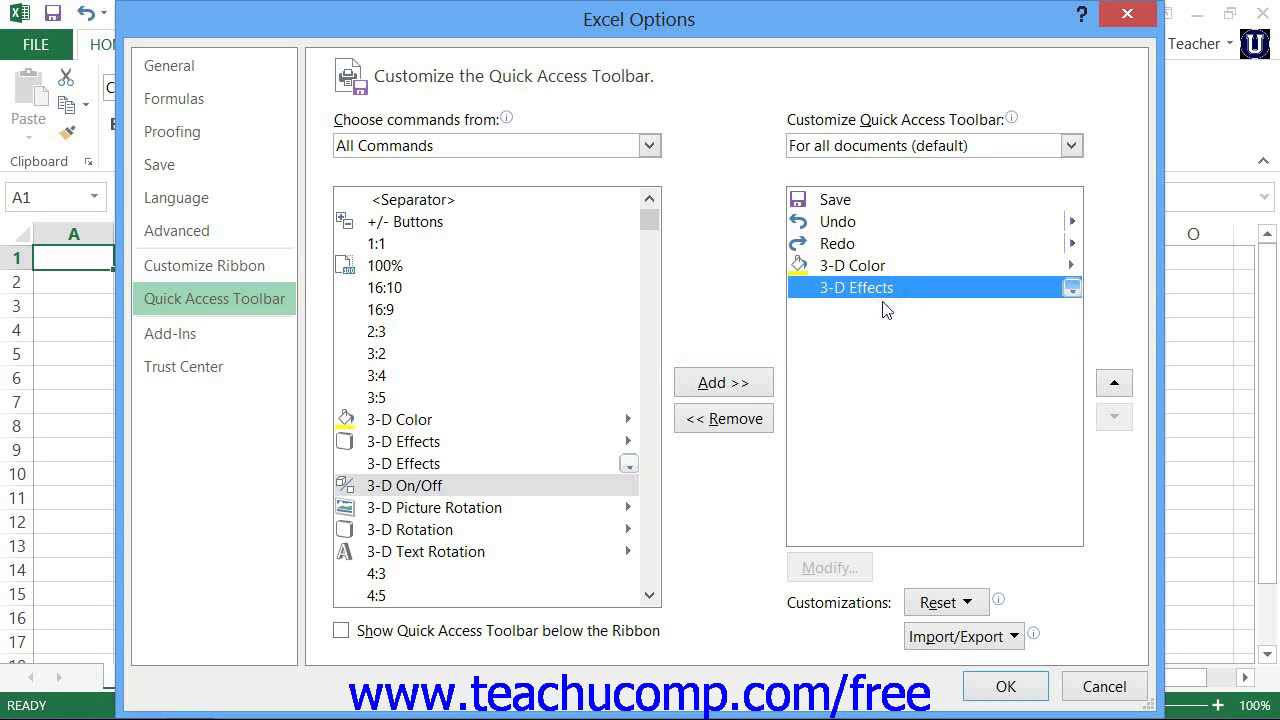
left_click(745, 425)
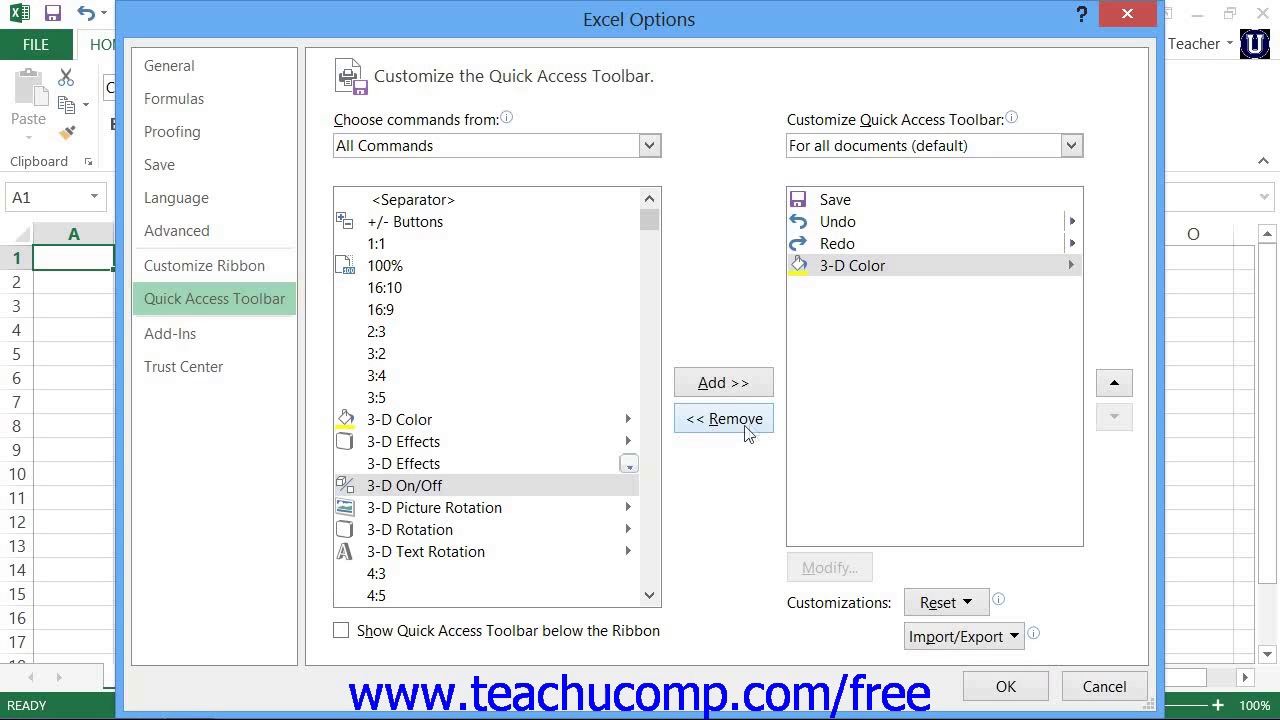
left_click(1122, 388)
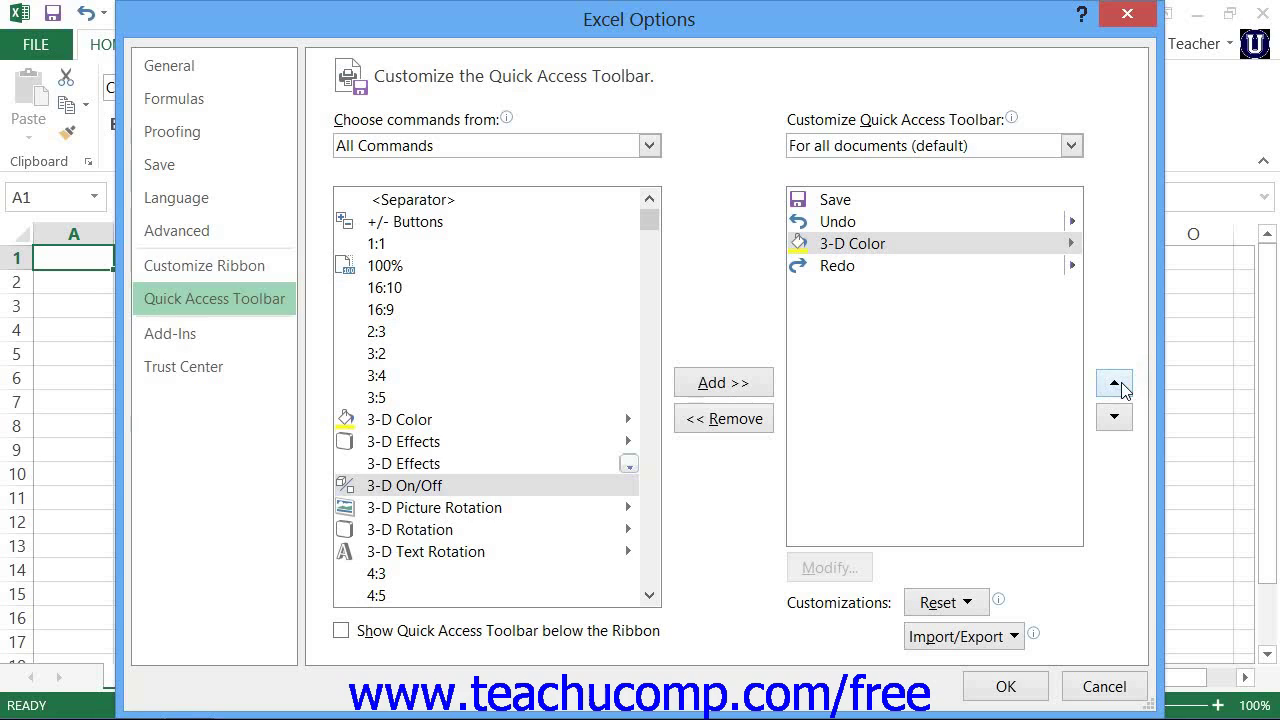
left_click(1121, 388)
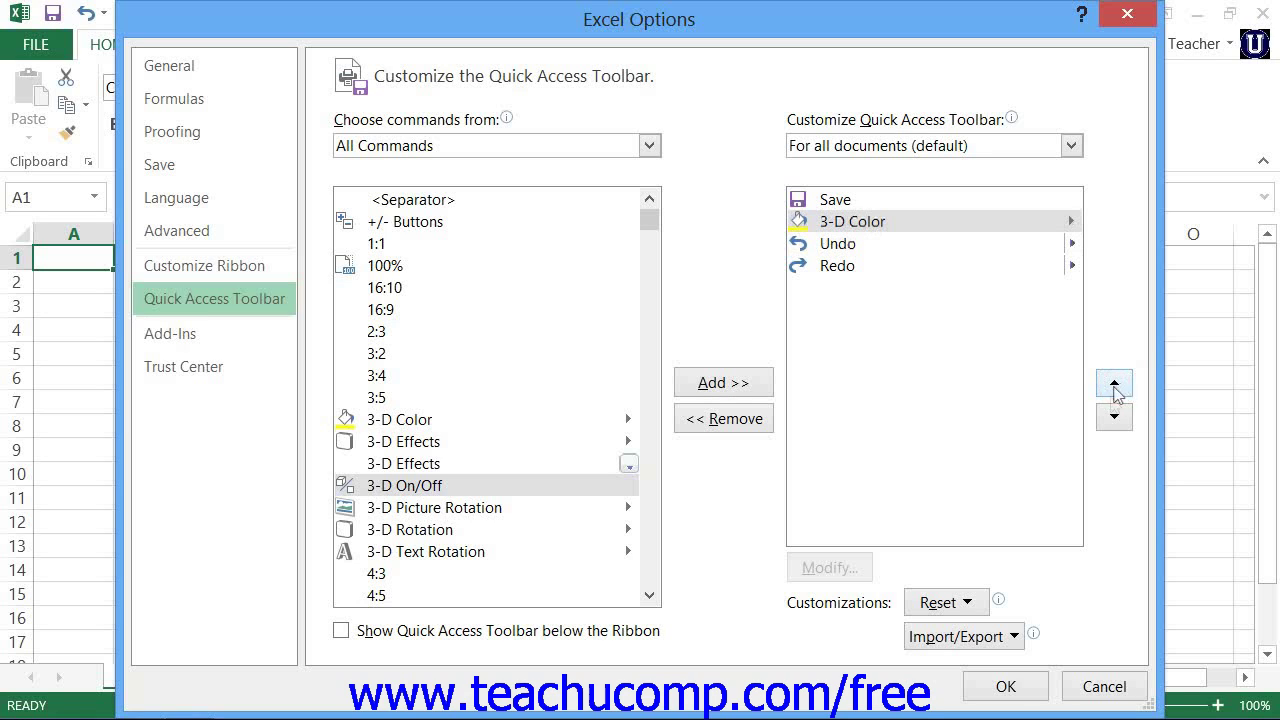
left_click(1112, 420)
left_click(1112, 420)
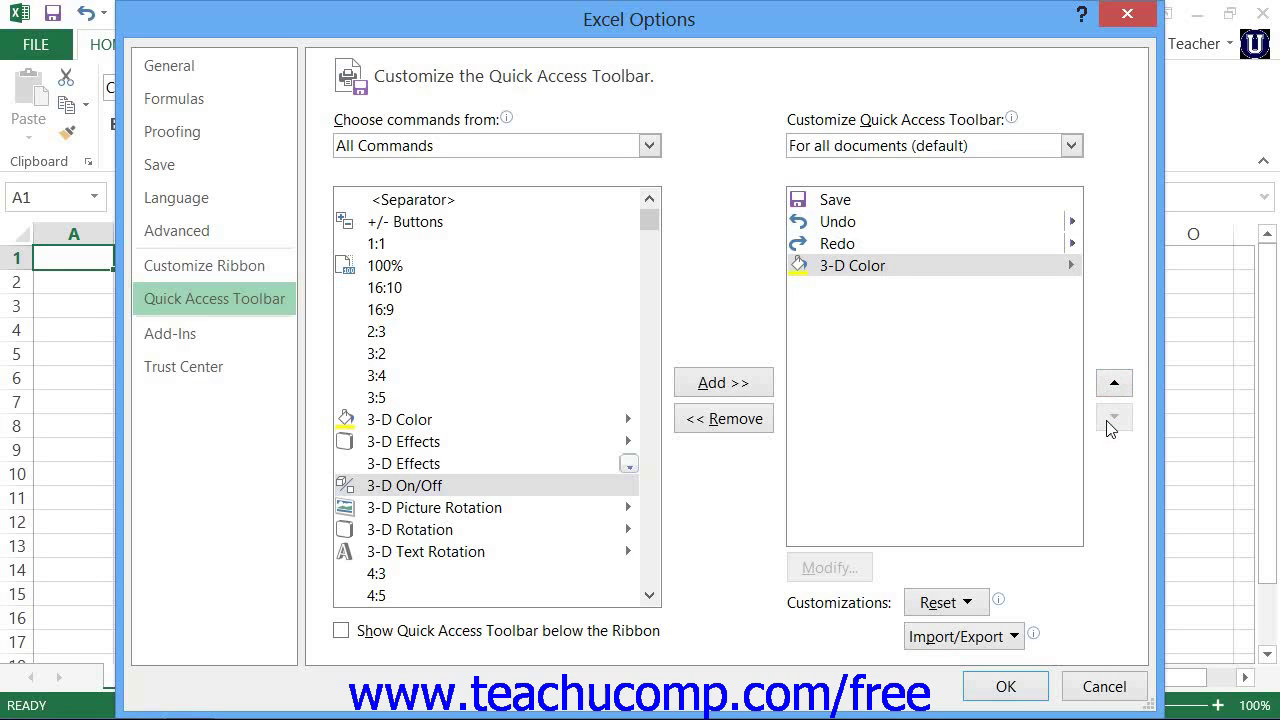
- Confirm Excel Options with OK to apply the 3-D Color toolbar button
left_click(1006, 686)
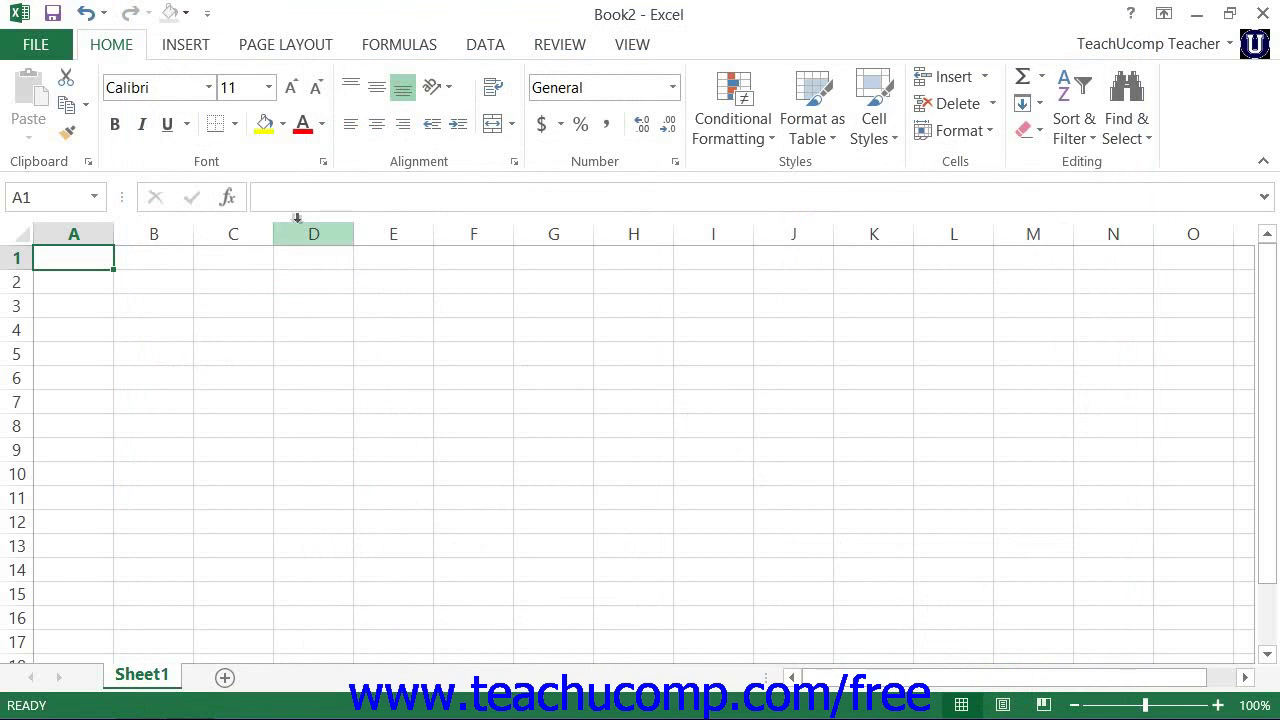